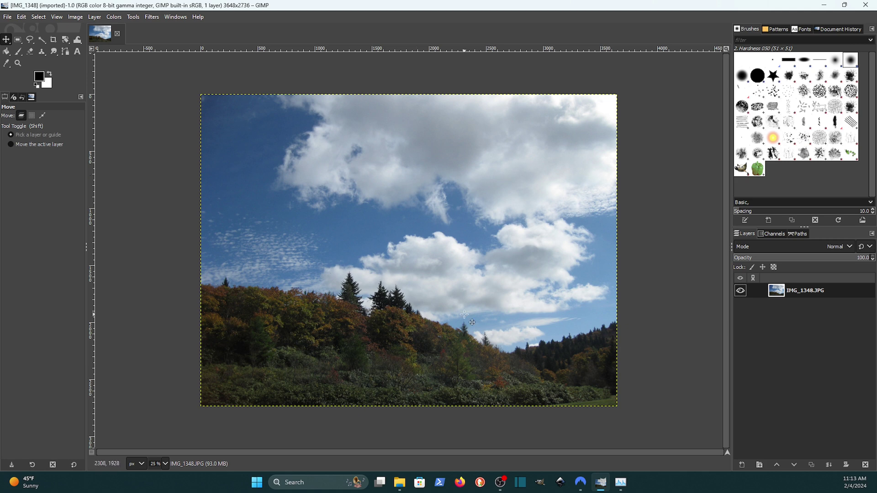
# Toggle the photo layer's visibility off and back on twice.
pyautogui.click(740, 290)
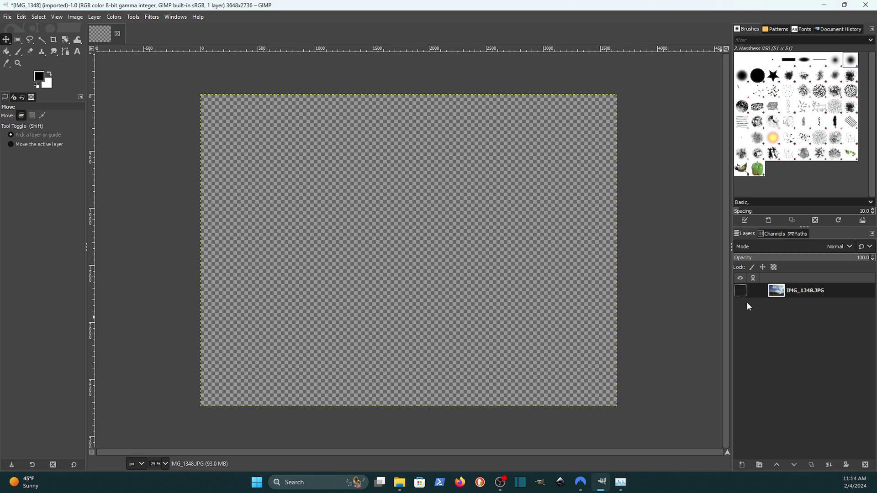
pyautogui.click(741, 292)
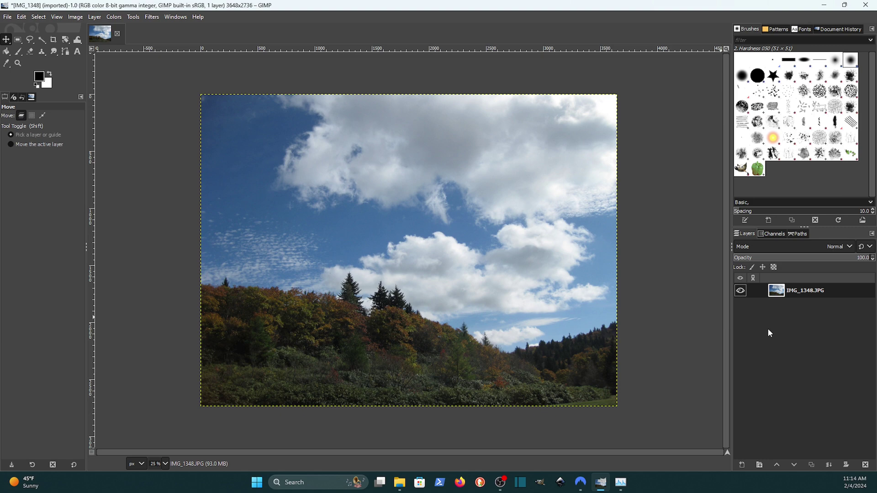
pyautogui.click(739, 292)
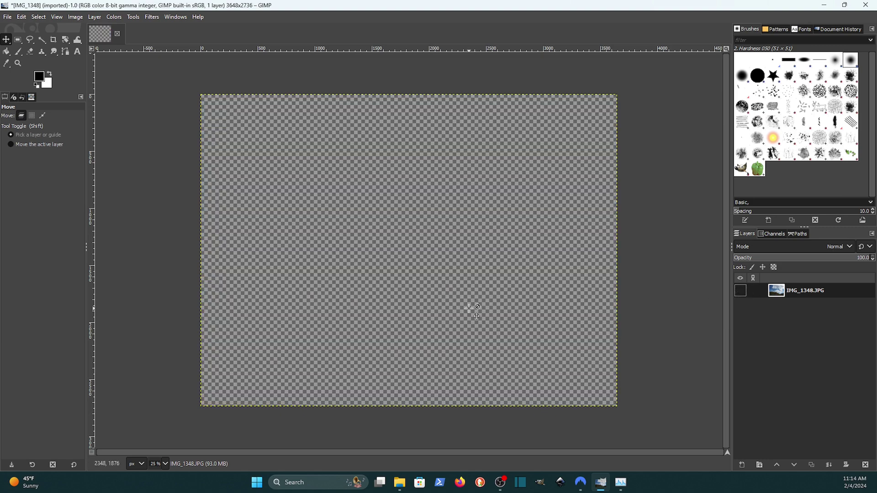
pyautogui.click(740, 291)
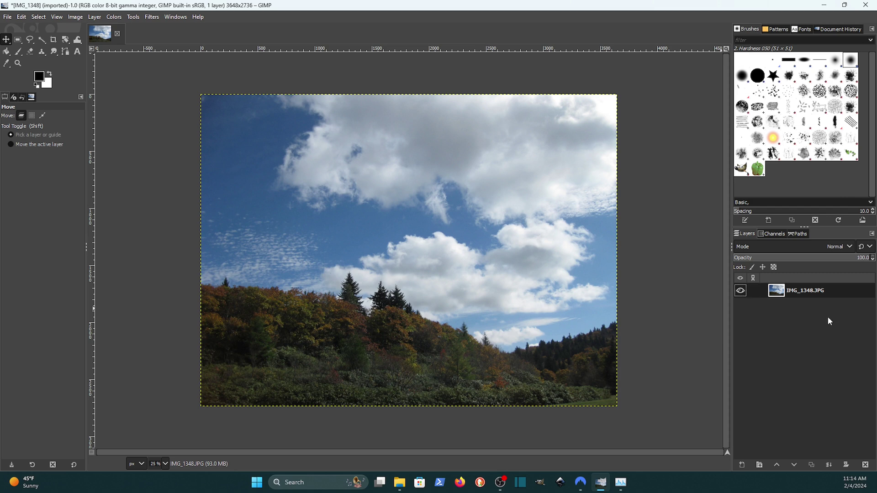
# Add a new transparent layer below IMG_1348.JPG and fill it with solid black.
pyautogui.click(741, 464)
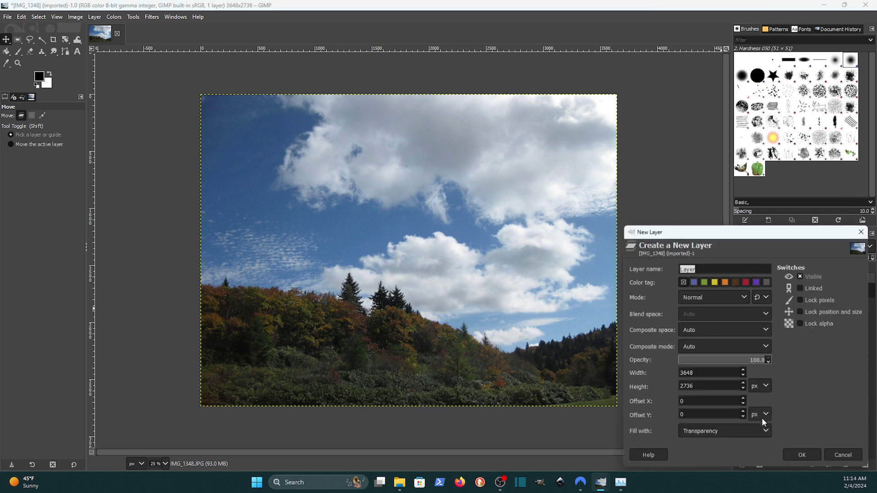
pyautogui.click(797, 455)
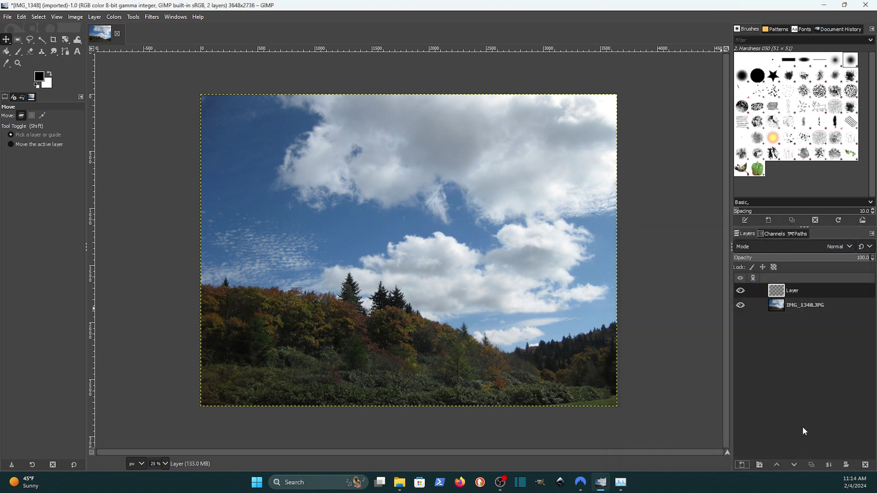
pyautogui.moveTo(810, 289); pyautogui.dragTo(808, 320)
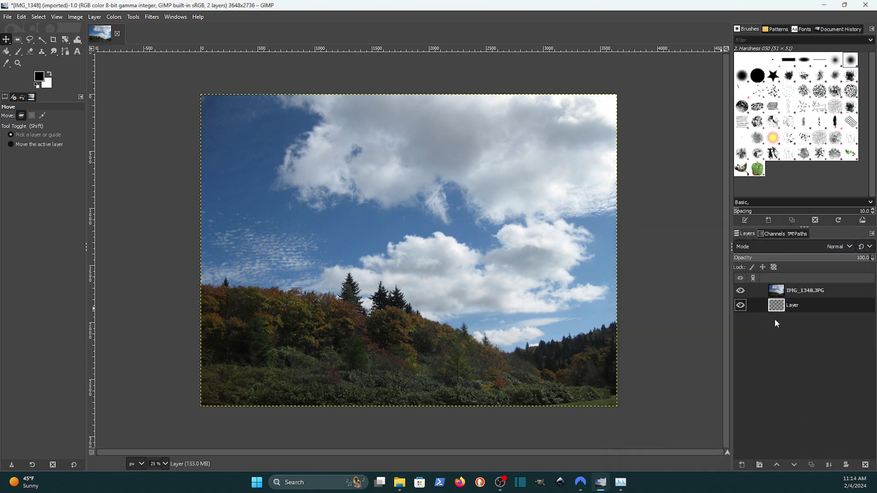
pyautogui.click(6, 51)
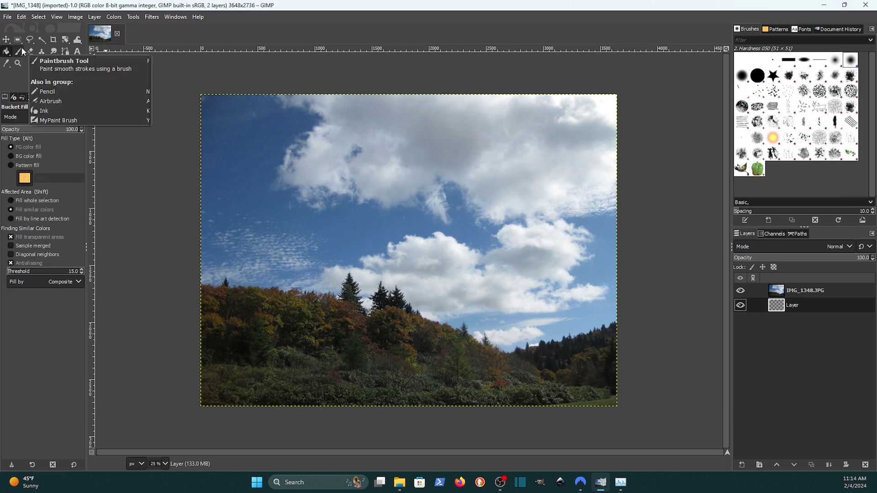
pyautogui.click(484, 254)
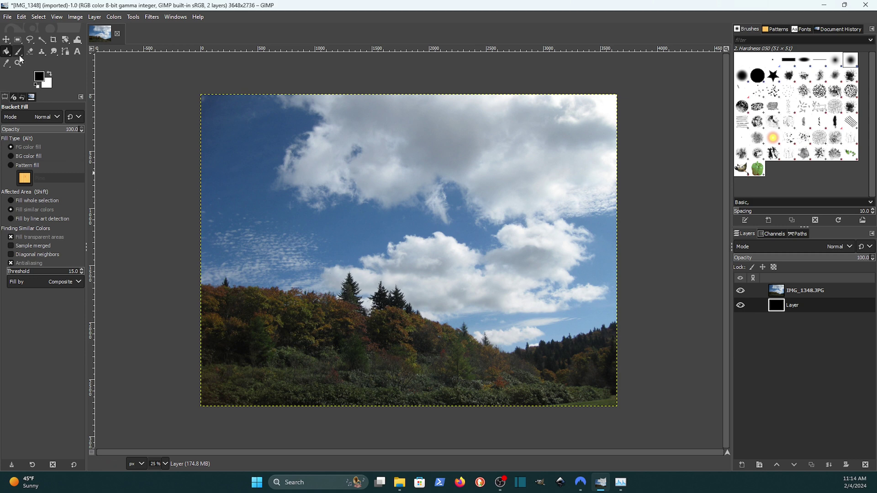
# Toggle snapping to canvas edges and hide the photo so the black layer shows.
pyautogui.click(56, 17)
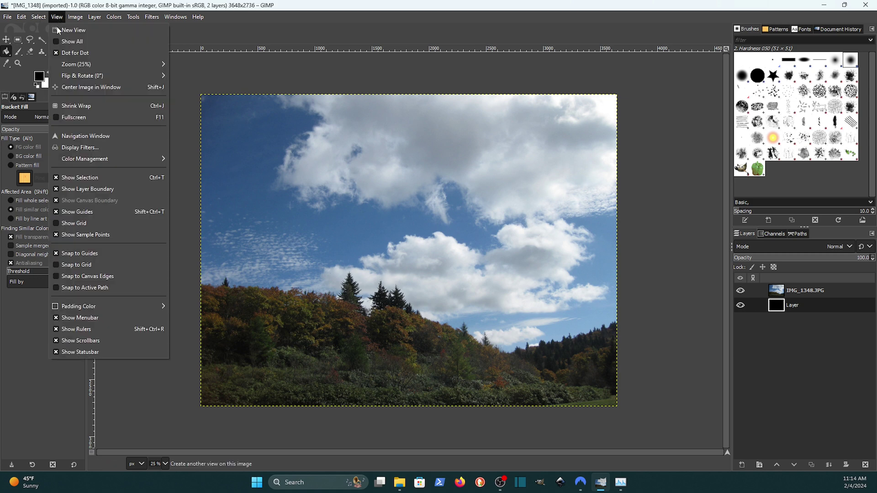
pyautogui.click(57, 276)
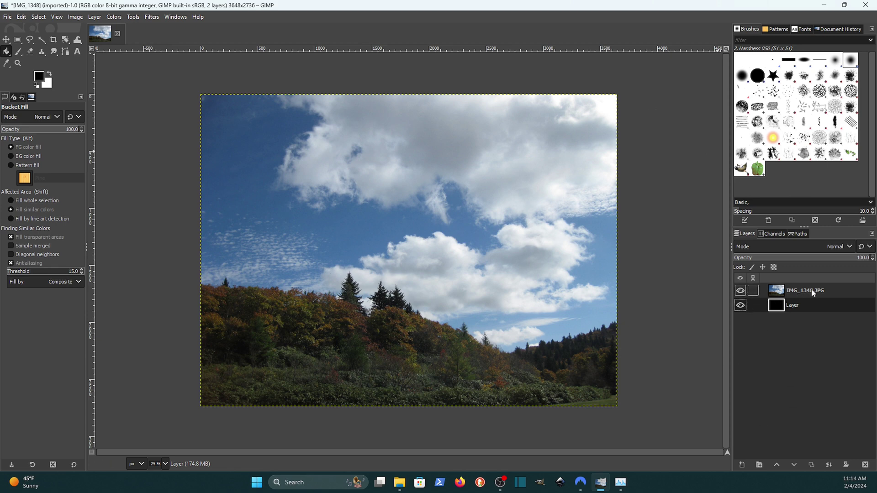
pyautogui.click(740, 291)
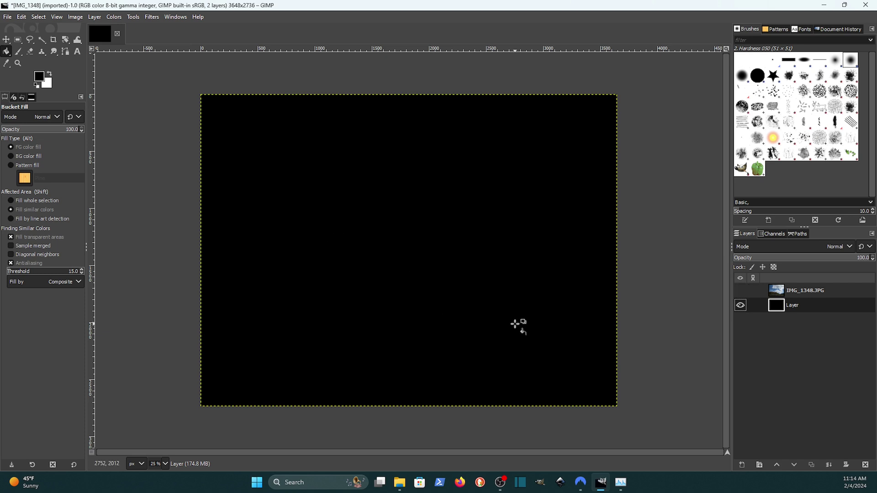
# Turn the IMG_1348.JPG layer's visibility back on above the black layer.
pyautogui.click(740, 290)
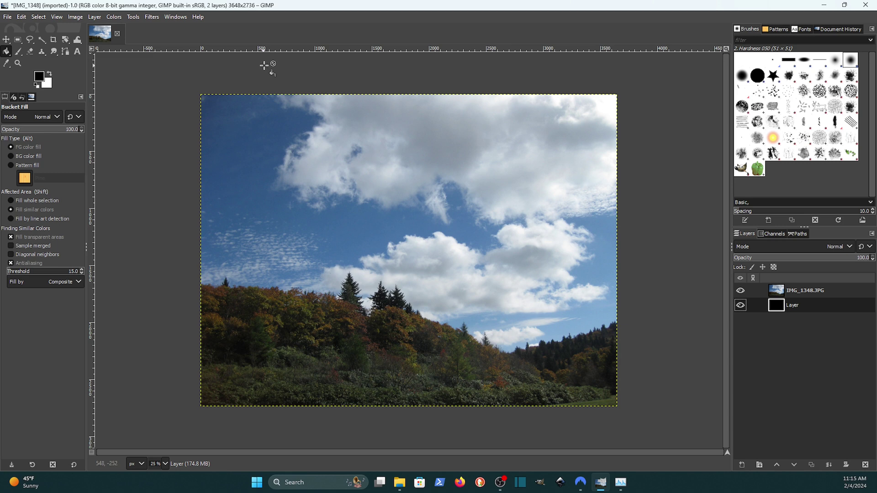
# Enlarge the canvas to 4000 × 2736, then undo that resize.
pyautogui.click(76, 17)
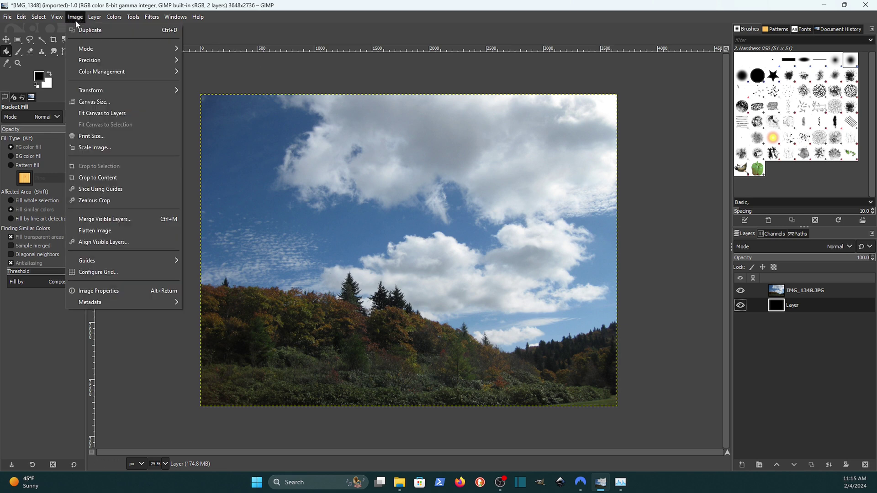
pyautogui.click(90, 103)
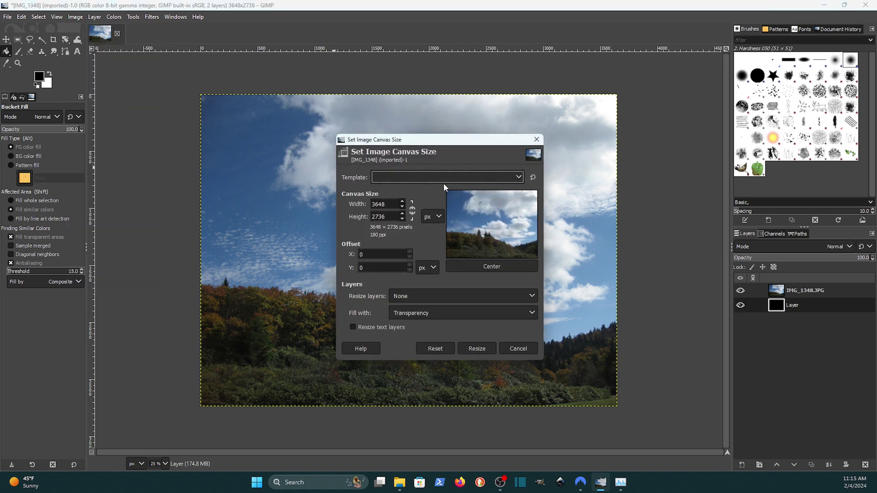
pyautogui.moveTo(465, 141); pyautogui.dragTo(433, 152)
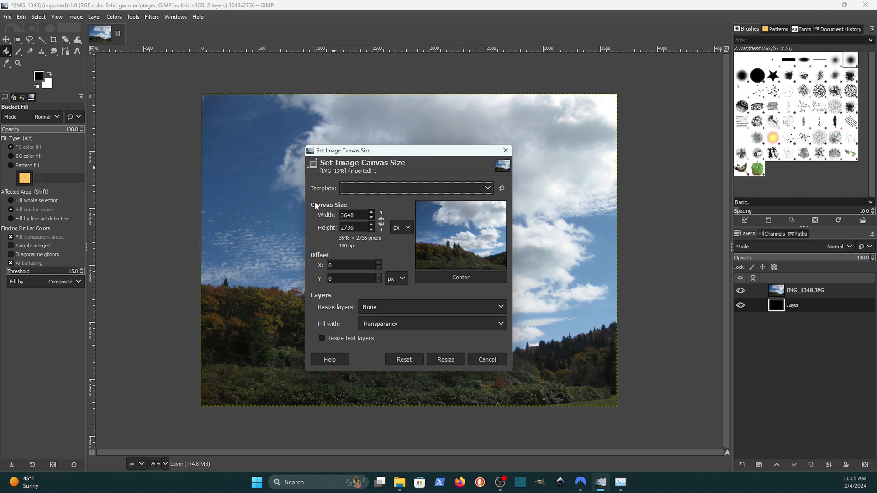
pyautogui.click(382, 222)
pyautogui.click(357, 215)
pyautogui.doubleClick(357, 215)
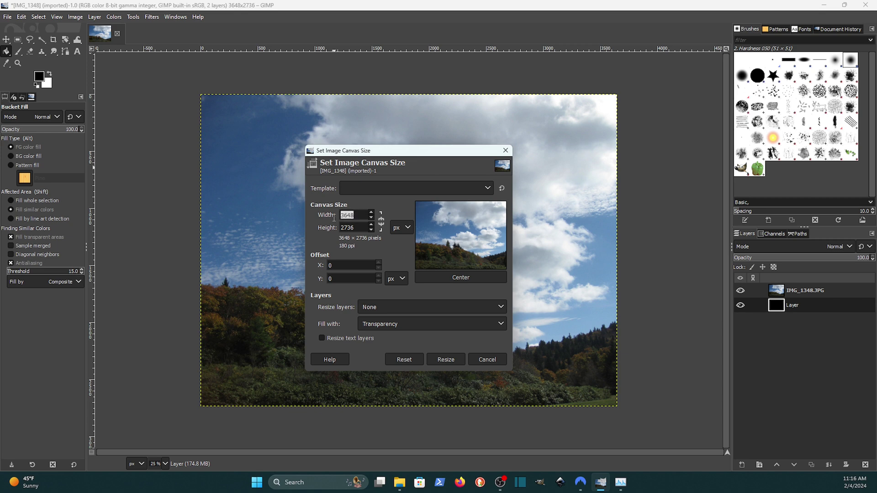
pyautogui.write('4000')
pyautogui.click(381, 221)
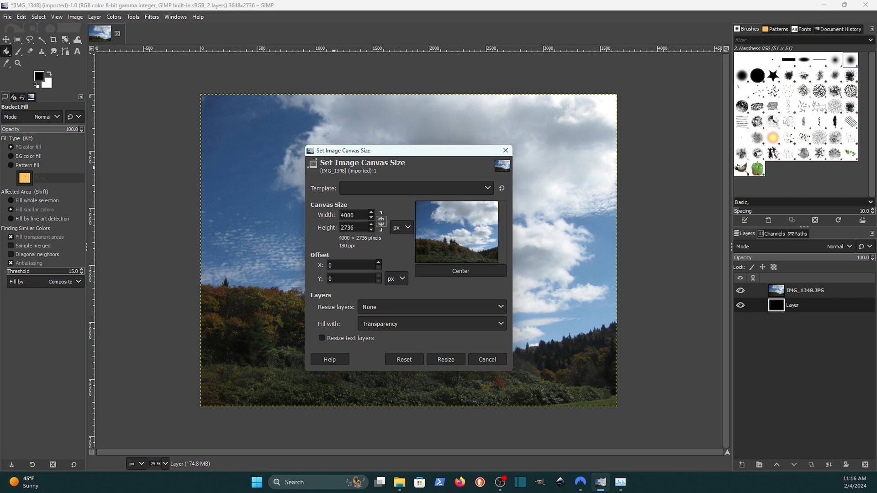
pyautogui.click(445, 359)
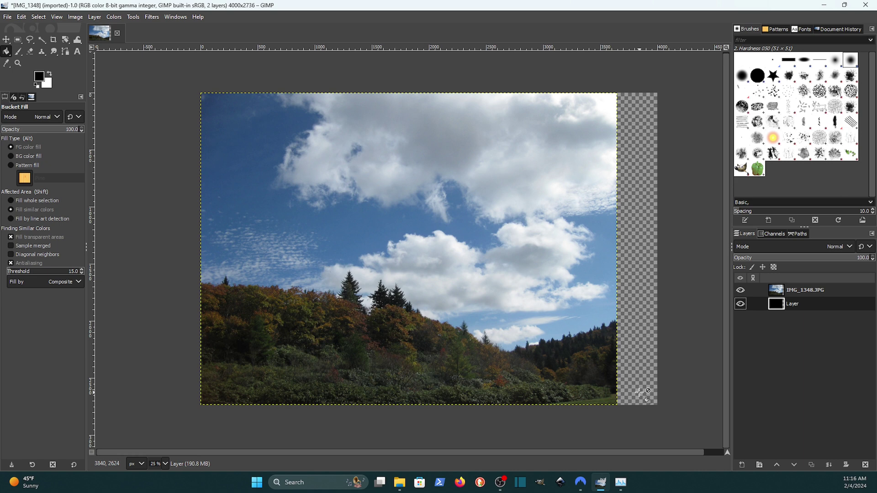
pyautogui.hotkey('ctrl', 'z')
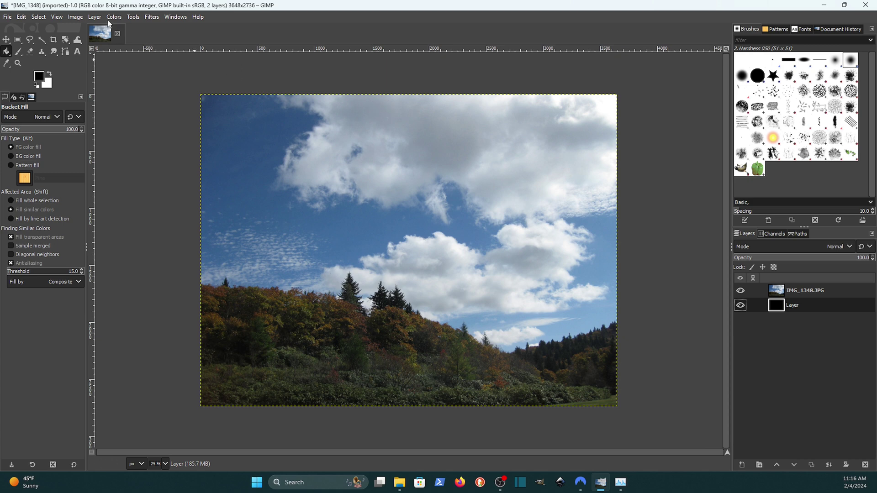
# Resize the canvas to 4000 × 3000 with width and height linked.
pyautogui.click(76, 19)
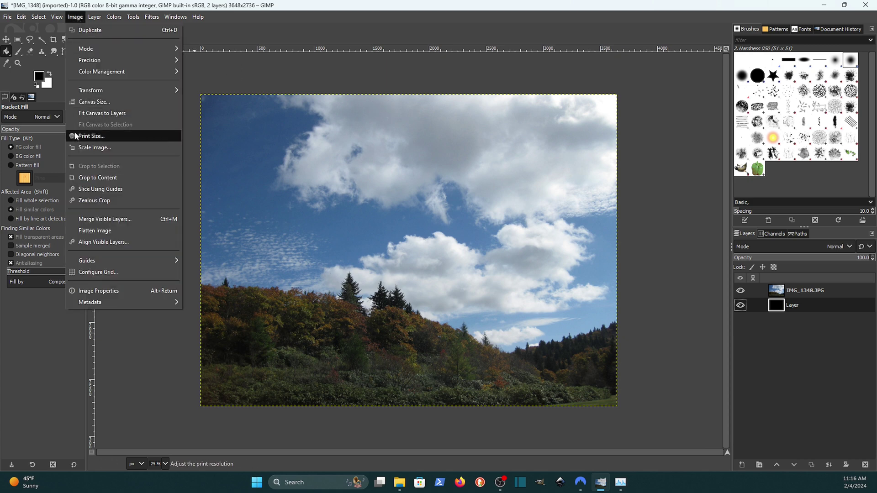
pyautogui.click(94, 102)
pyautogui.click(412, 210)
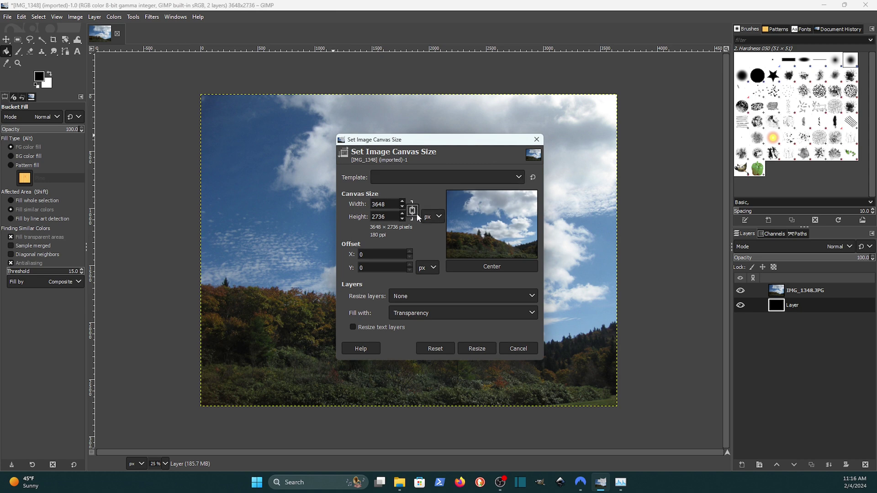
pyautogui.moveTo(396, 204); pyautogui.dragTo(334, 204)
pyautogui.write('4000')
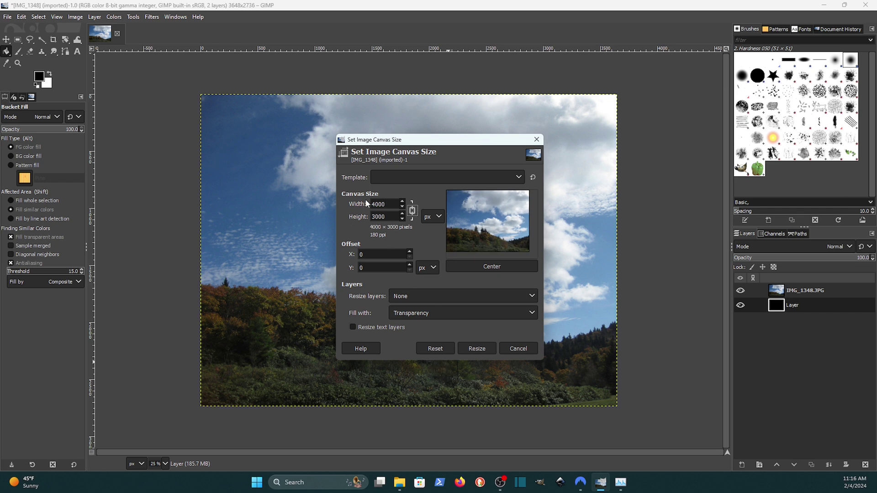
pyautogui.click(477, 348)
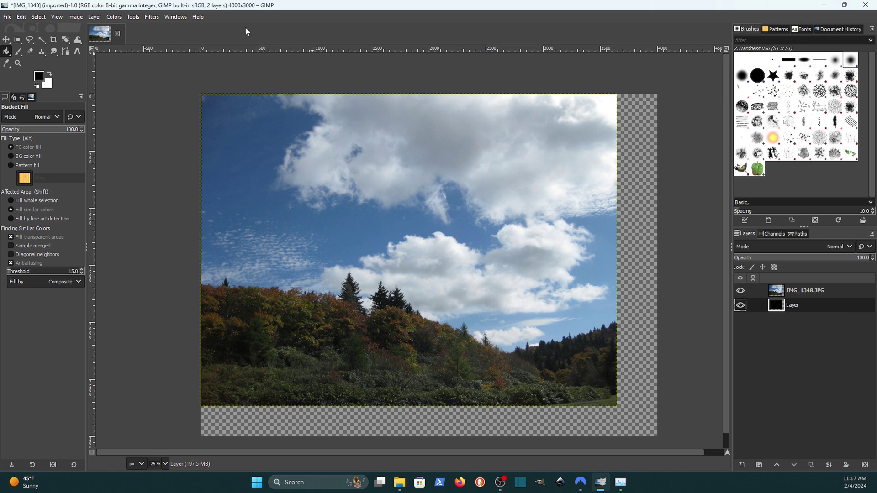
# Scale the black layer to width 4000, giving 4000 × 3000 pixels.
pyautogui.click(95, 18)
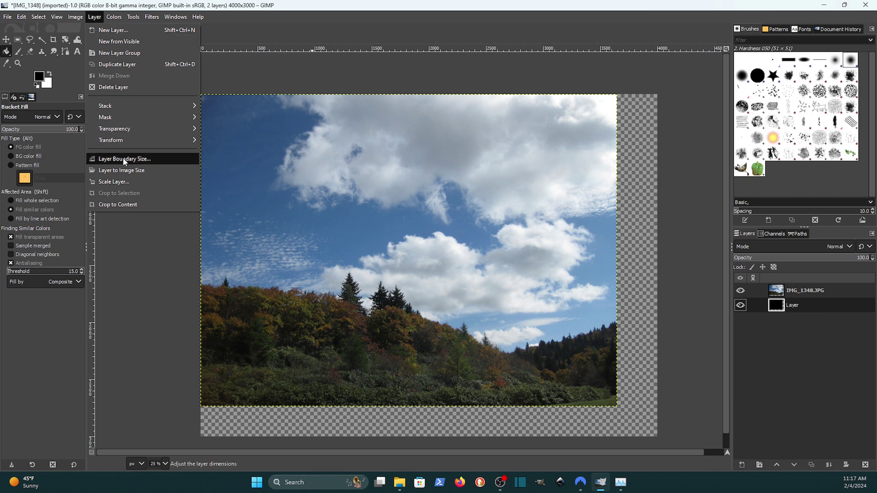
pyautogui.click(113, 182)
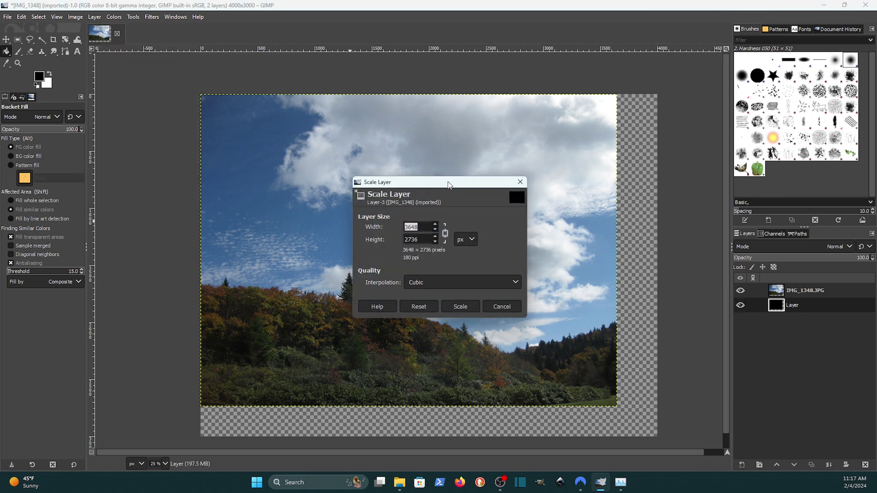
pyautogui.moveTo(452, 185); pyautogui.dragTo(413, 179)
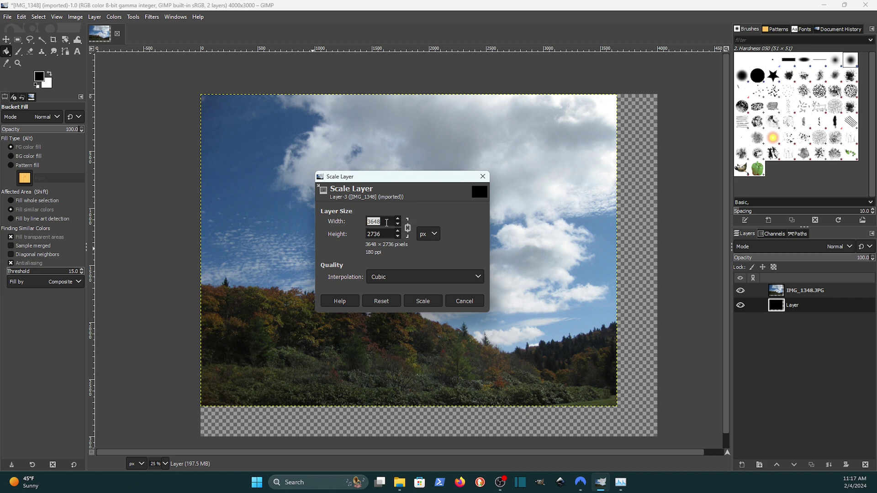
pyautogui.write('4000')
pyautogui.press('Tab')
pyautogui.click(421, 301)
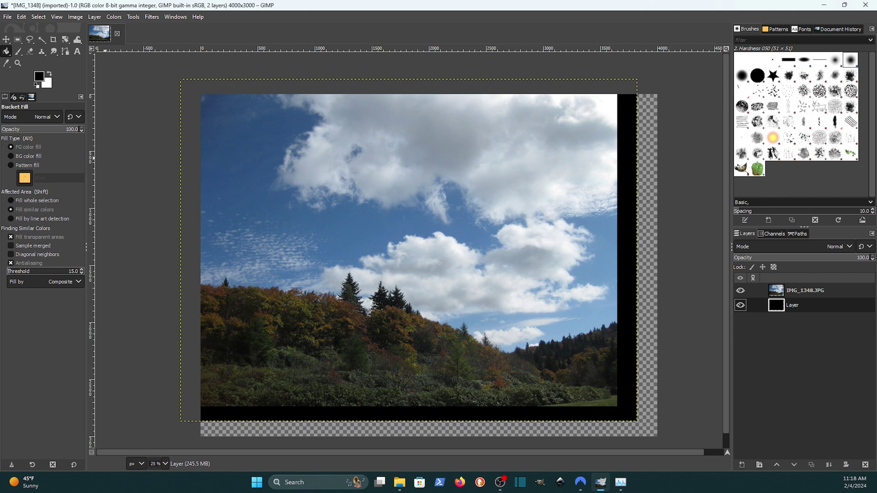
# Drag the black layer with the Move tool until it aligns with the canvas edges.
pyautogui.click(6, 40)
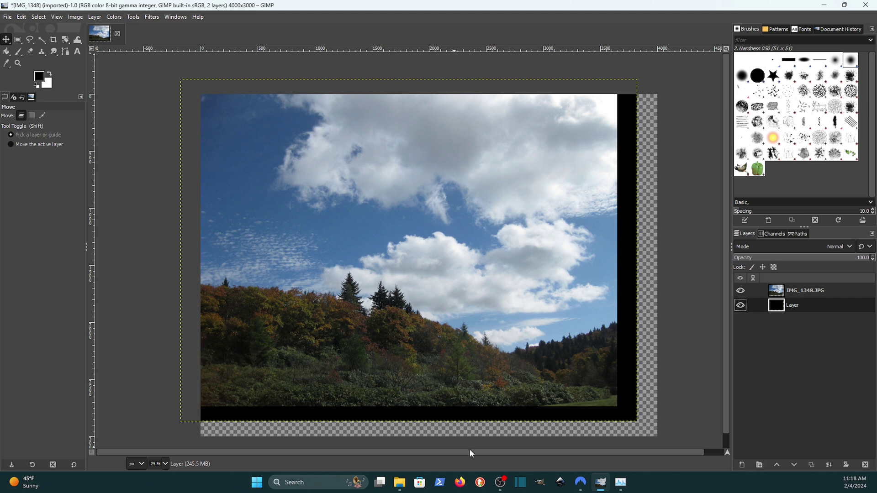
pyautogui.moveTo(627, 415); pyautogui.dragTo(648, 431)
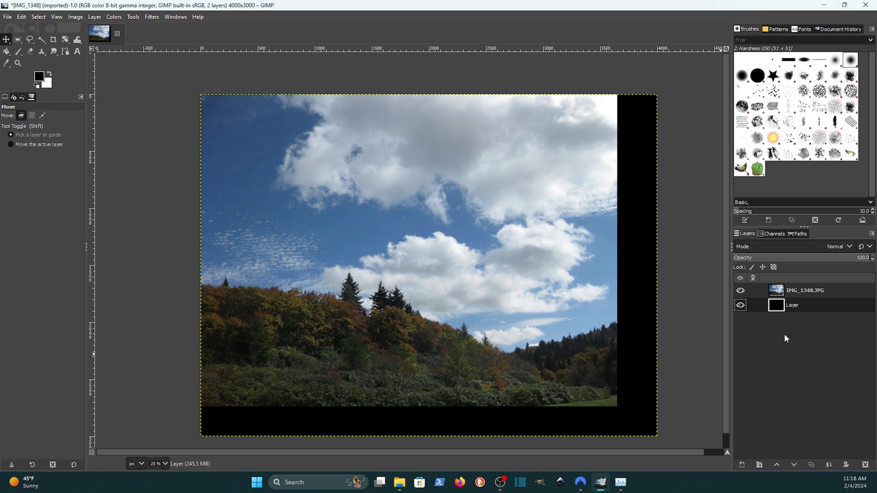
# Scale the IMG_1348.JPG layer to 4000 × 3000 and drag it to fill the canvas.
pyautogui.click(835, 289)
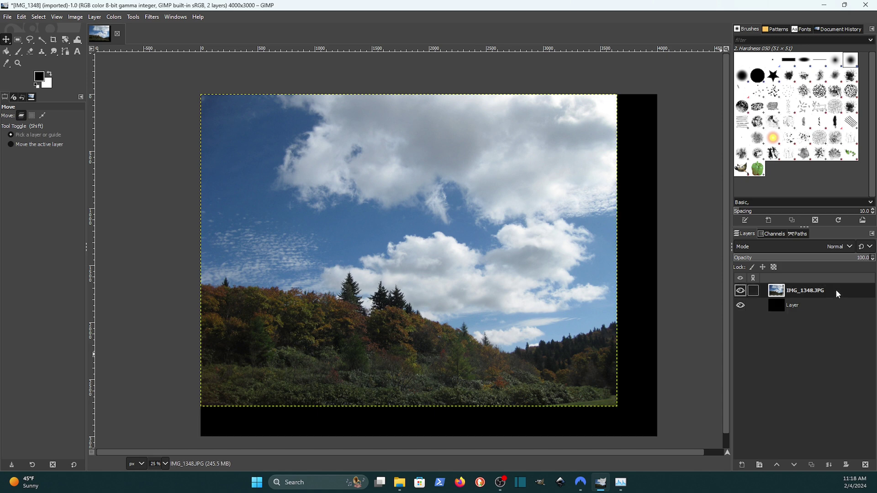
pyautogui.rightClick(833, 291)
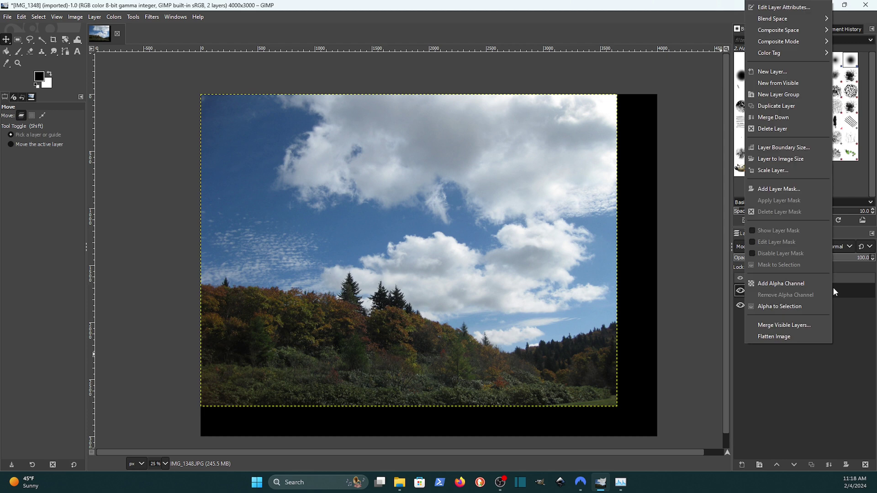
pyautogui.click(771, 175)
pyautogui.moveTo(776, 114); pyautogui.dragTo(389, 166)
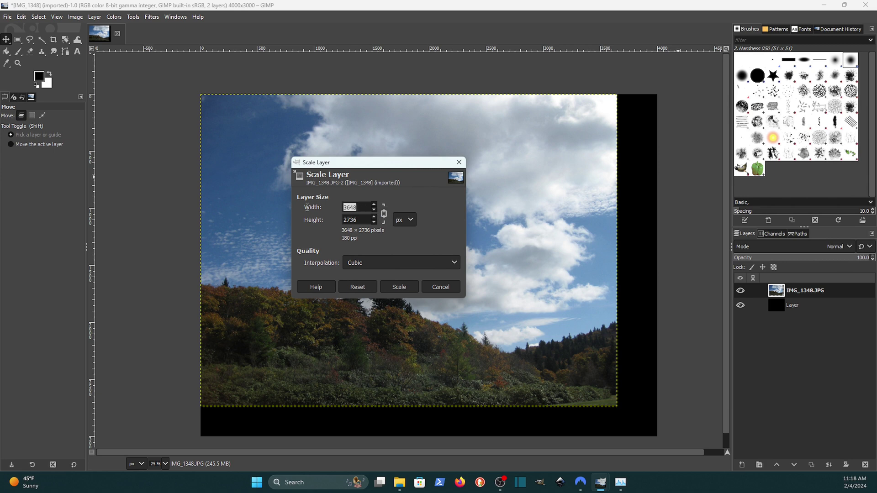
pyautogui.write('4000')
pyautogui.press('Tab')
pyautogui.click(398, 288)
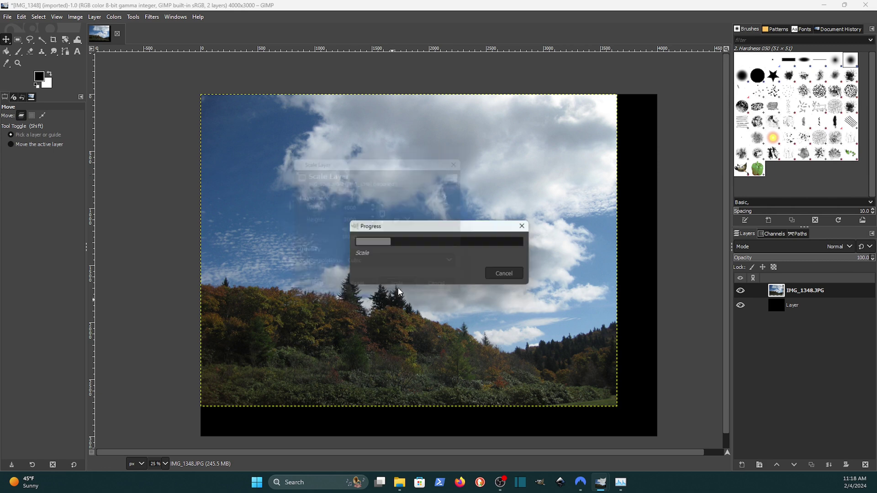
pyautogui.moveTo(403, 319); pyautogui.dragTo(435, 339)
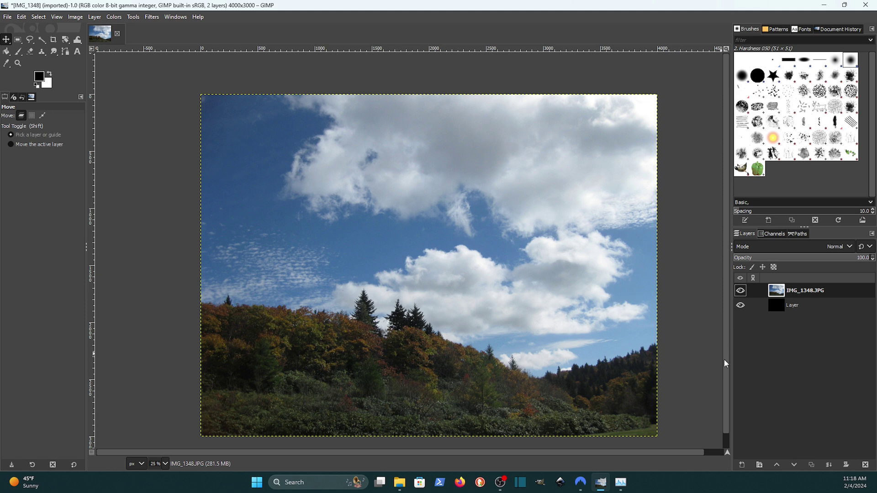
pyautogui.scroll(-1, 724, 359)
pyautogui.moveTo(666, 453); pyautogui.dragTo(704, 454)
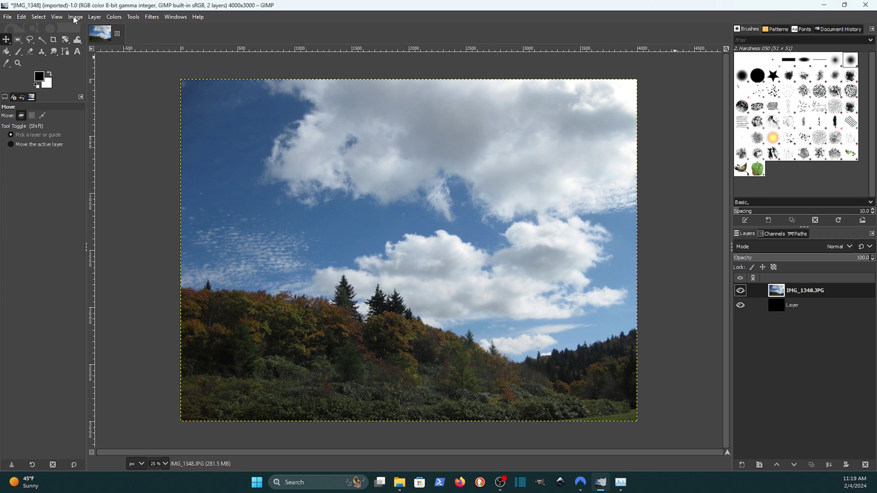
# Scale the image by changing its width from 4000 to 3000, giving 3000 × 2250.
pyautogui.click(75, 18)
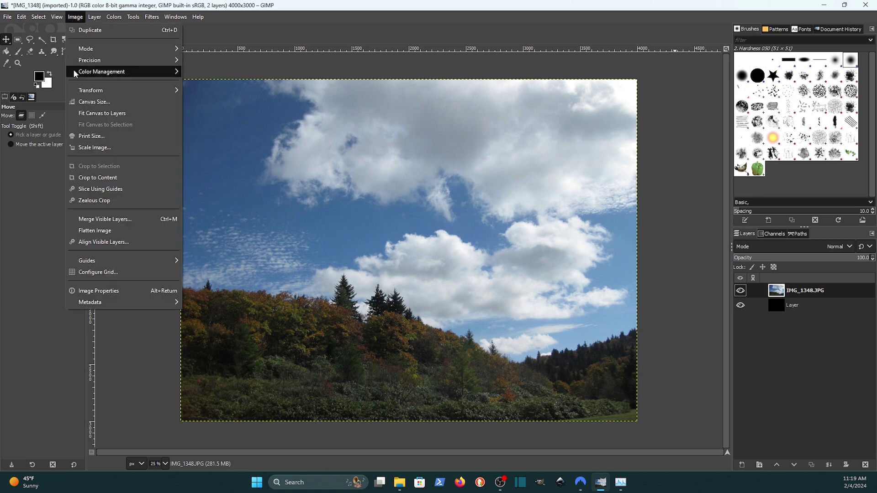
pyautogui.click(96, 148)
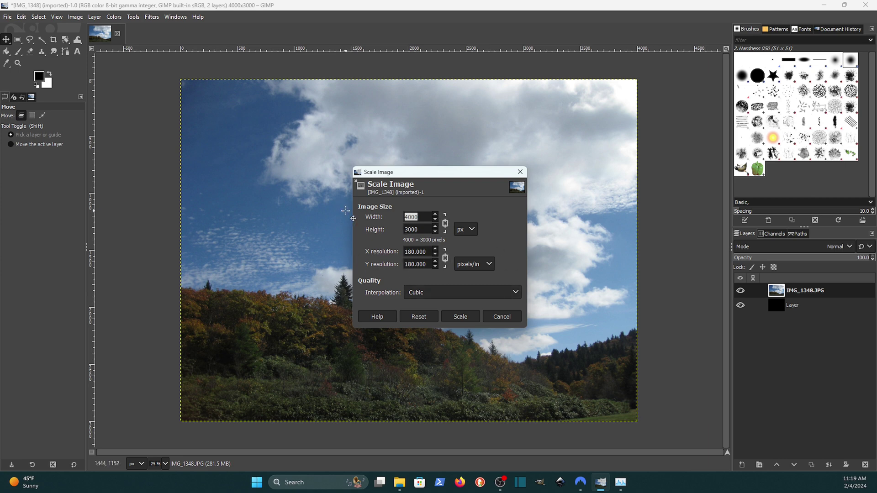
pyautogui.click(425, 217)
pyautogui.press('BackSpace')
pyautogui.write('3')
pyautogui.click(462, 315)
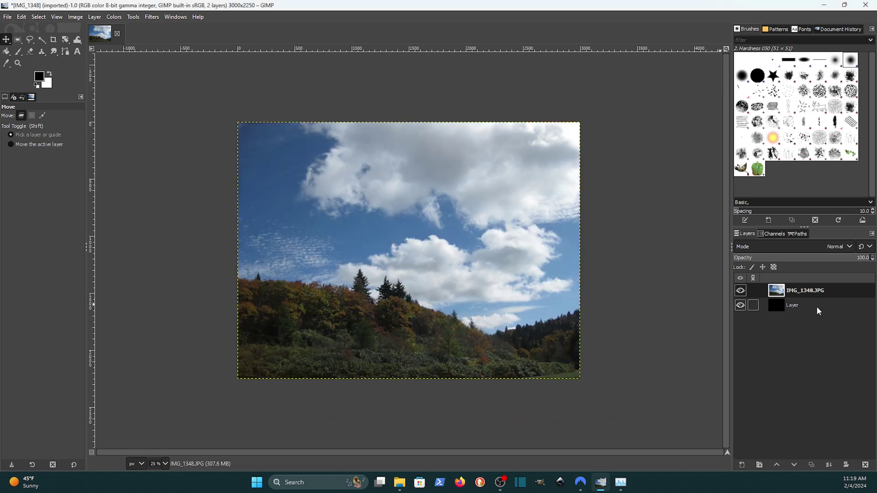
pyautogui.click(740, 291)
pyautogui.click(740, 306)
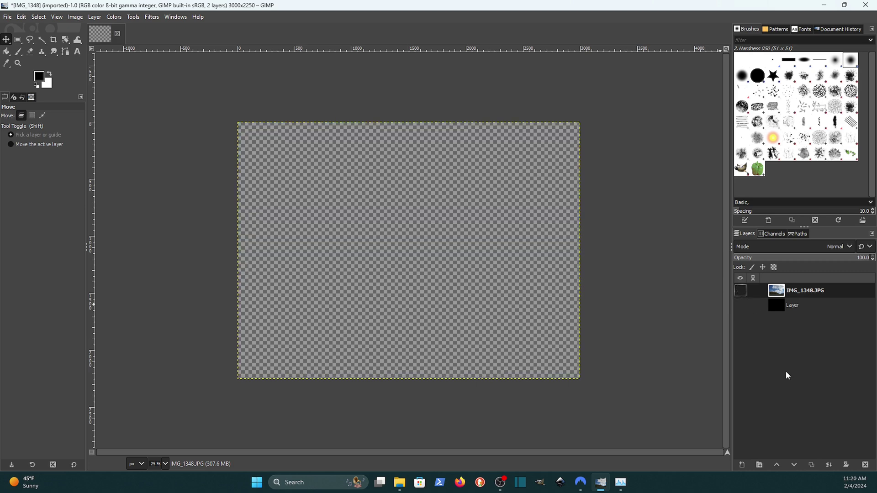
pyautogui.click(740, 305)
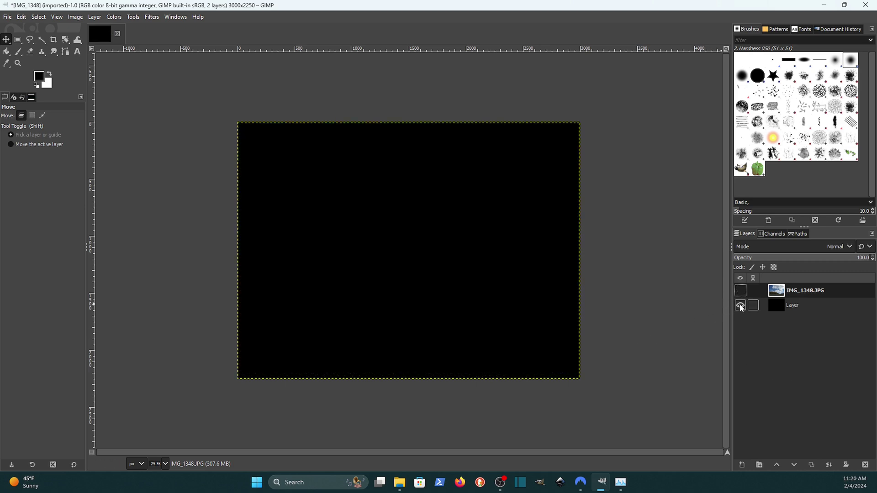
pyautogui.click(740, 290)
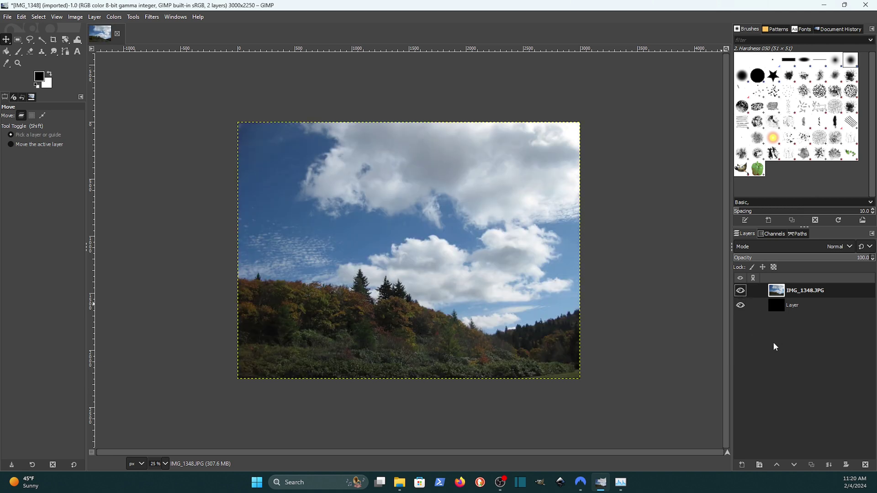